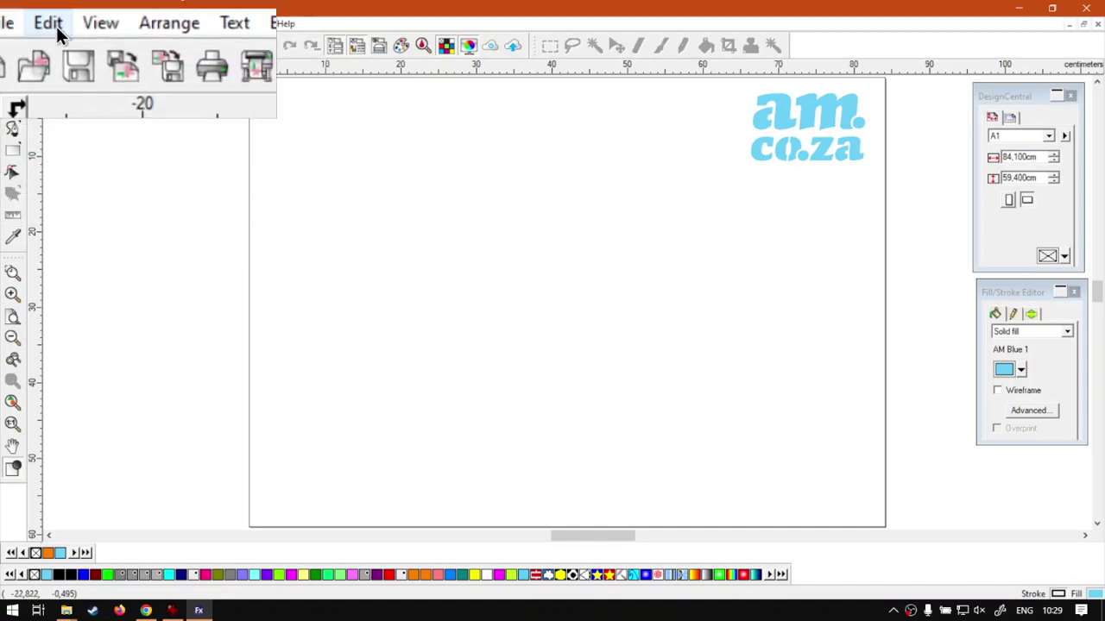
Step: Inspect the FSFonts font path on the Preferences Font tab, then close without changes
click(52, 23)
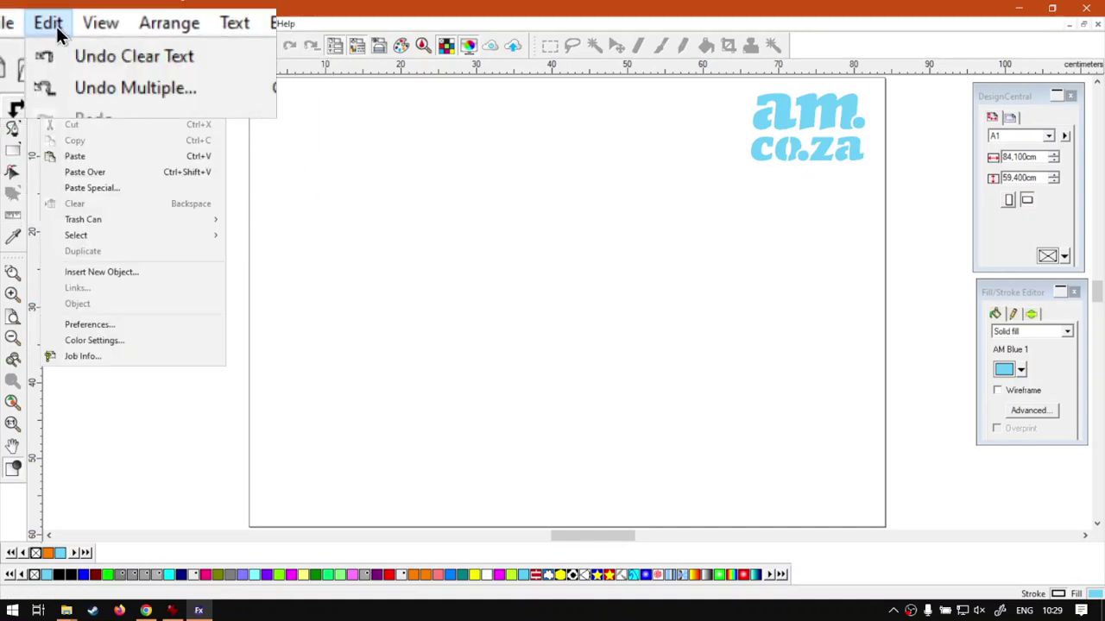
click(121, 327)
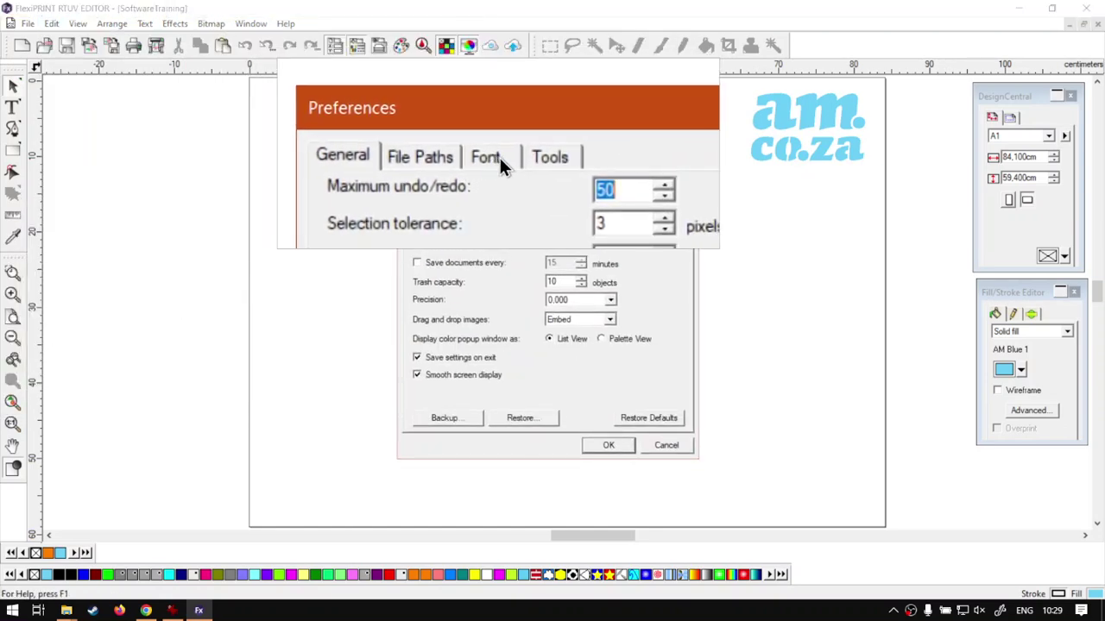
click(500, 159)
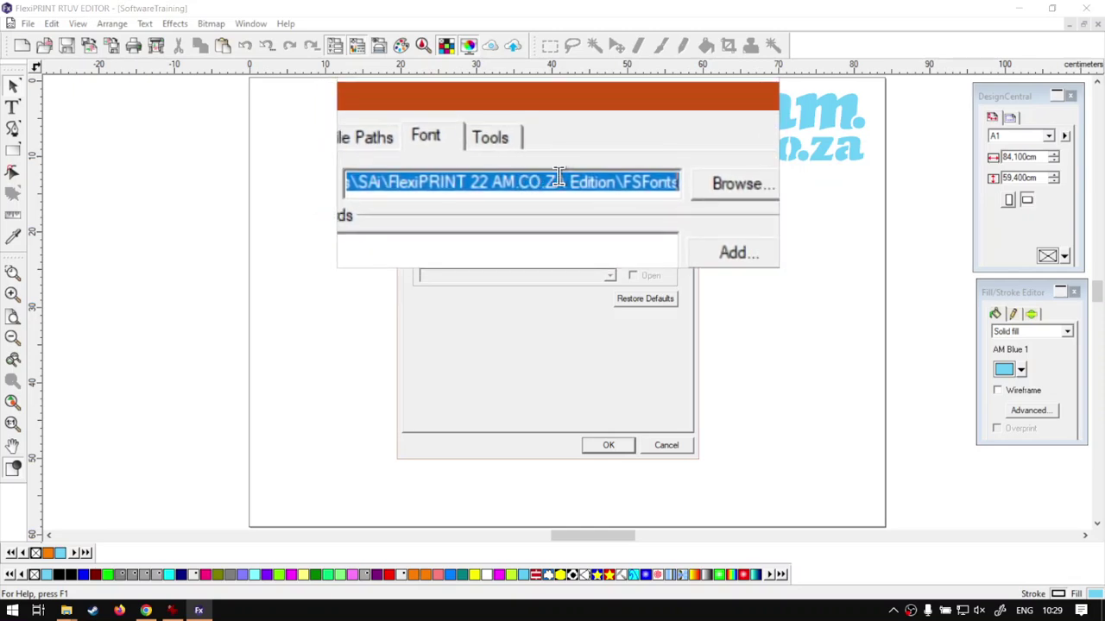
click(602, 178)
double_click(601, 178)
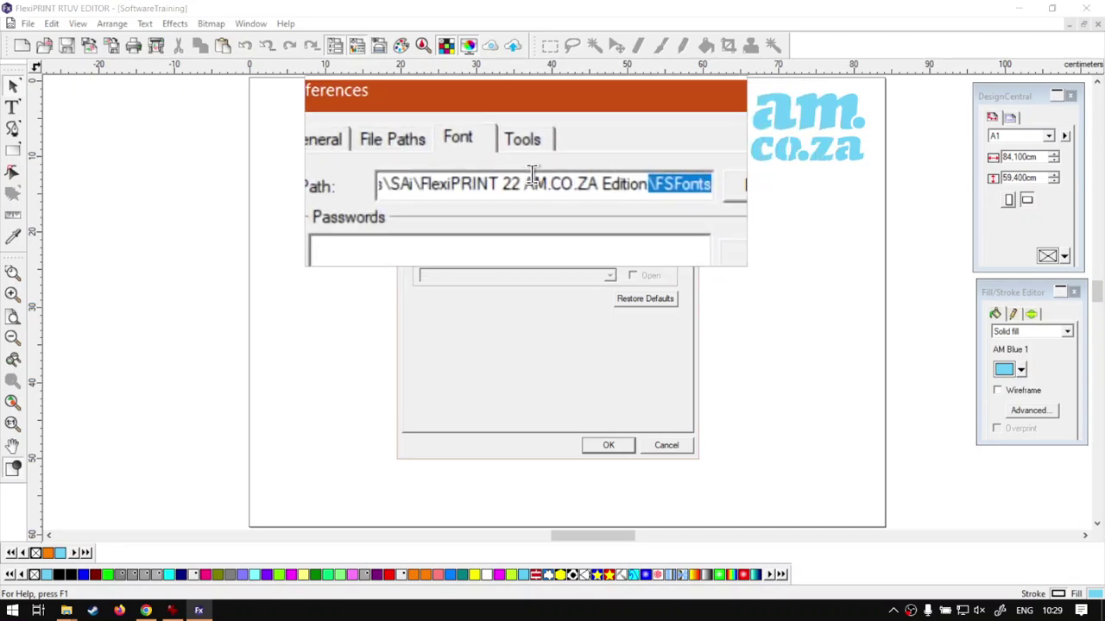
click(595, 177)
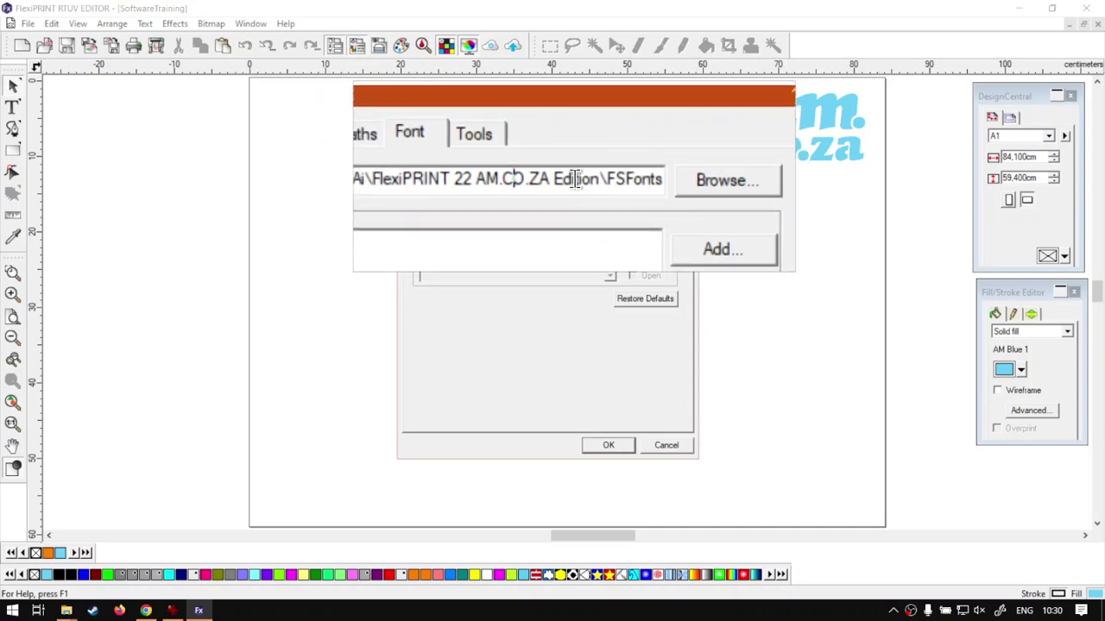
drag(617, 156, 329, 128)
click(376, 421)
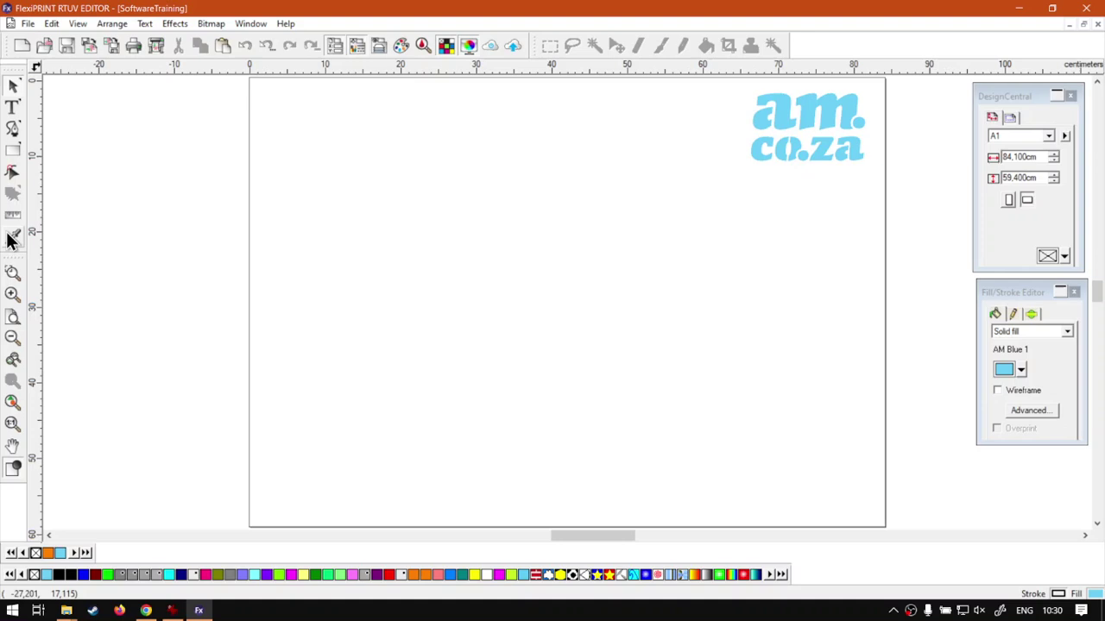
Step: Add the text TEST and enlarge it to span the page, shifting it down and right
click(12, 107)
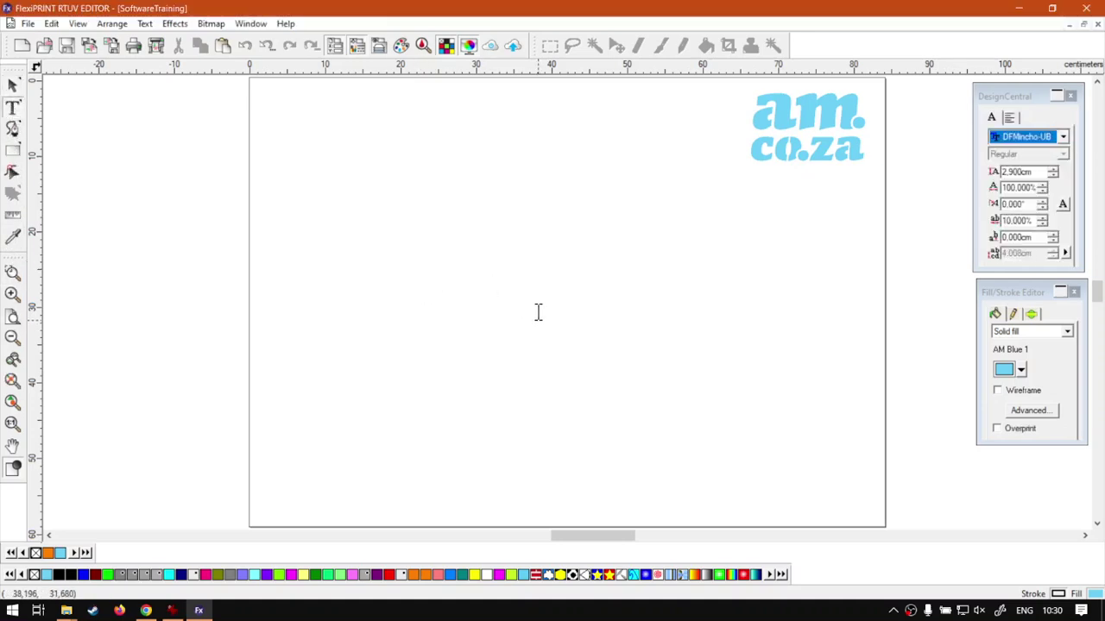
text(TEST)
click(12, 84)
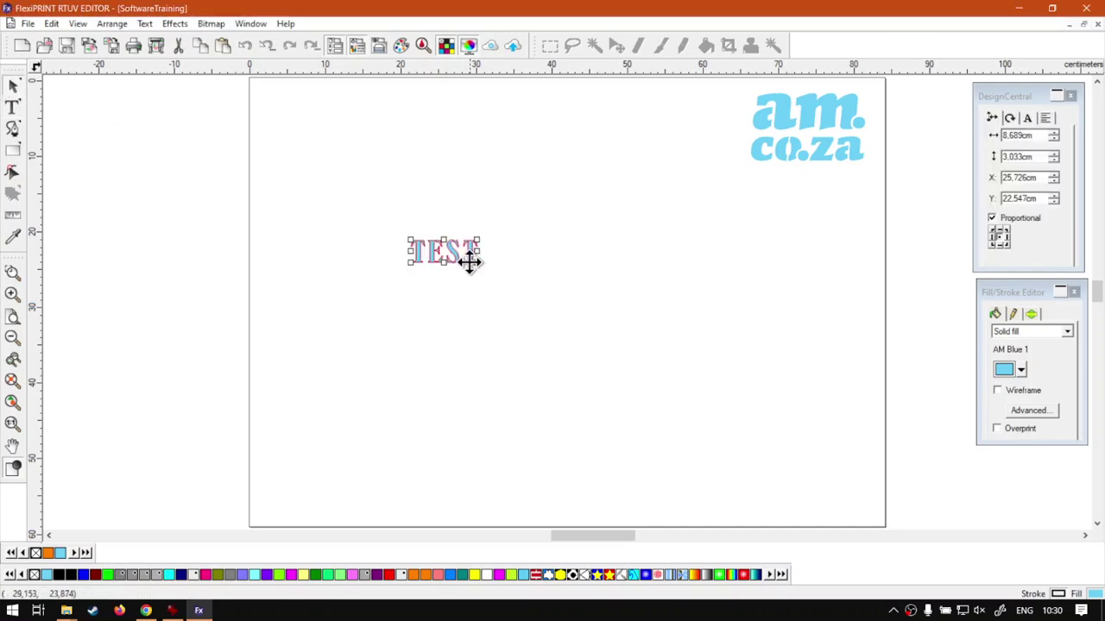
drag(475, 264, 646, 349)
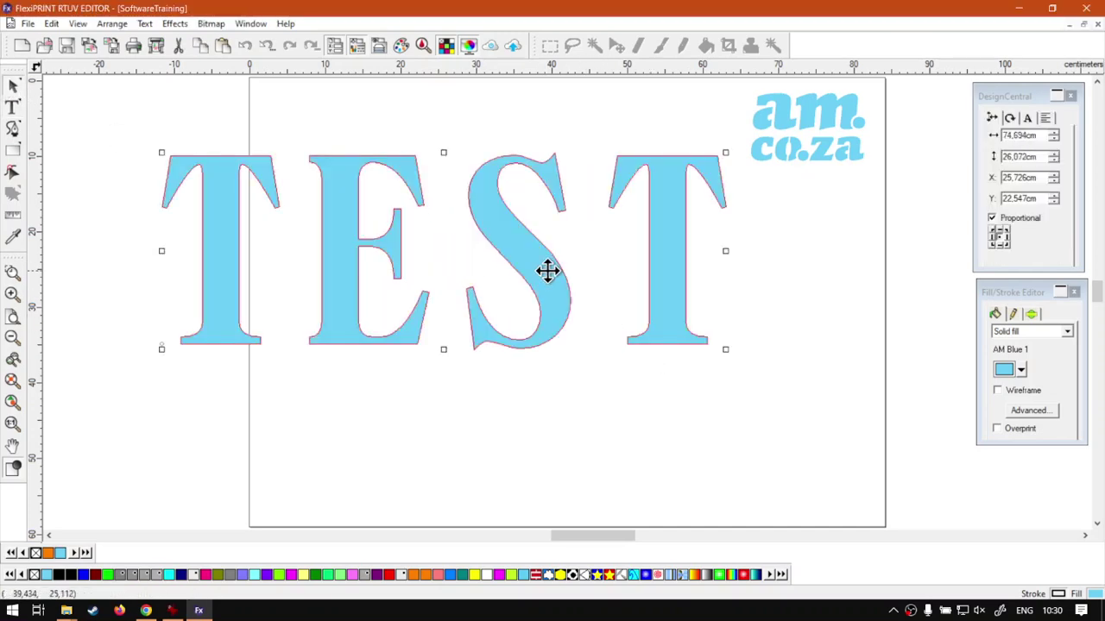
drag(547, 271, 583, 336)
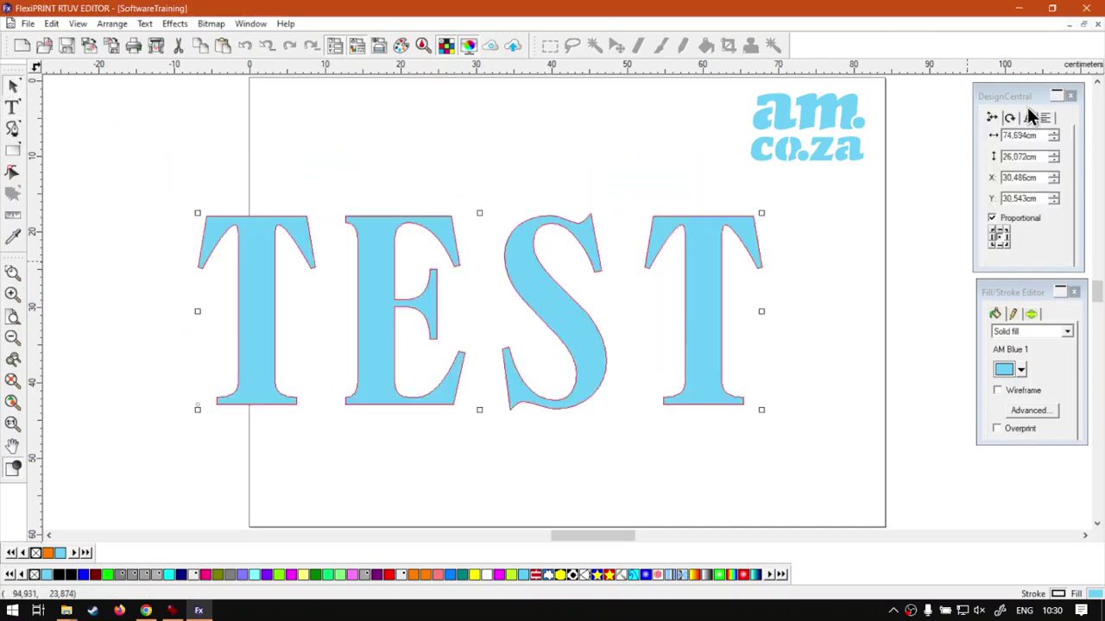
Step: Set the TEST text's font to Webdings in DesignCentral
click(999, 111)
click(1063, 137)
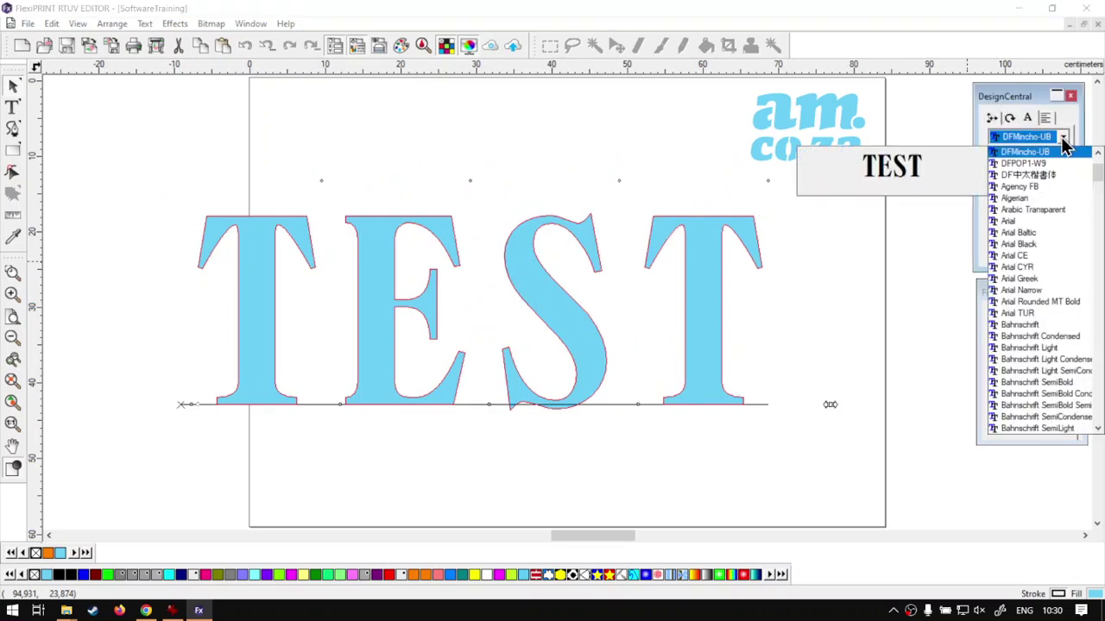
key(w)
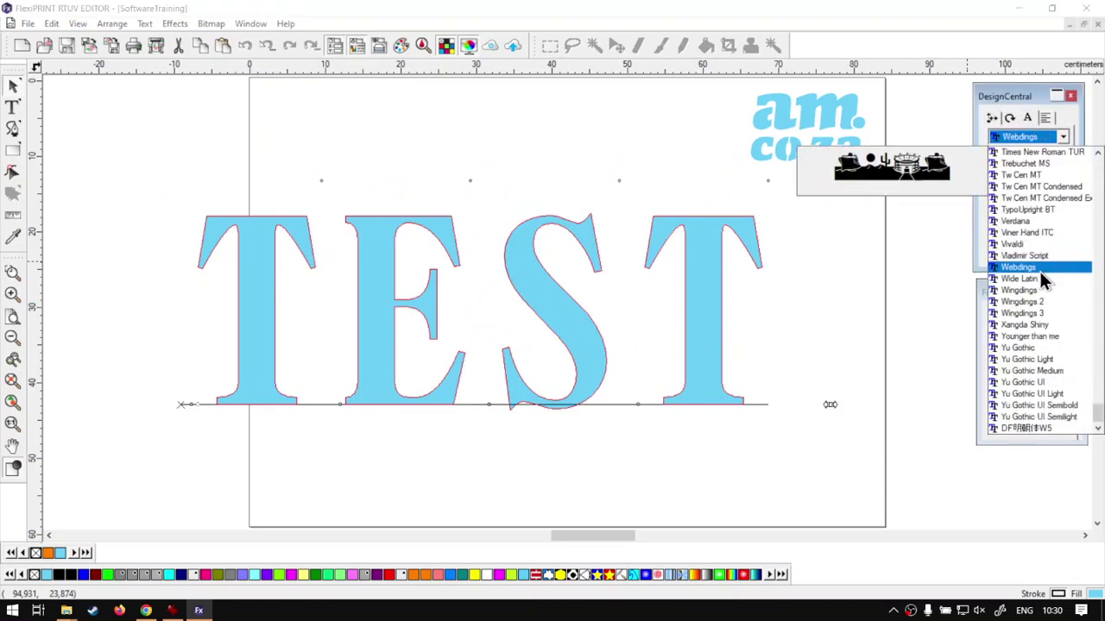
click(1037, 269)
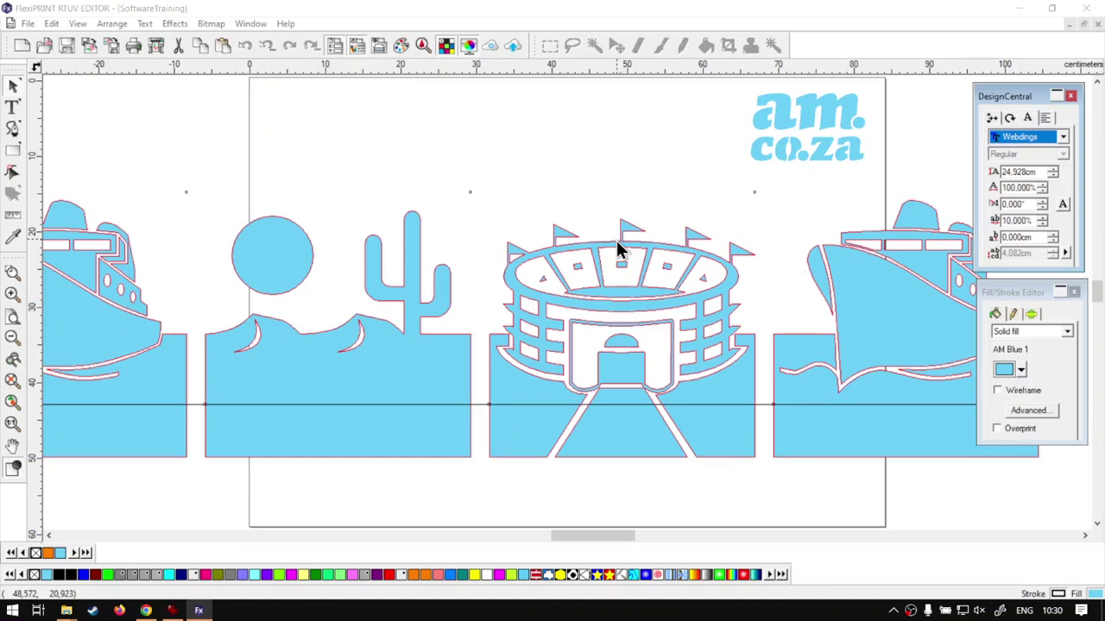
Step: Reposition the Webdings pictogram row left and up onto the A1 page
scroll(656, 275, down, 2)
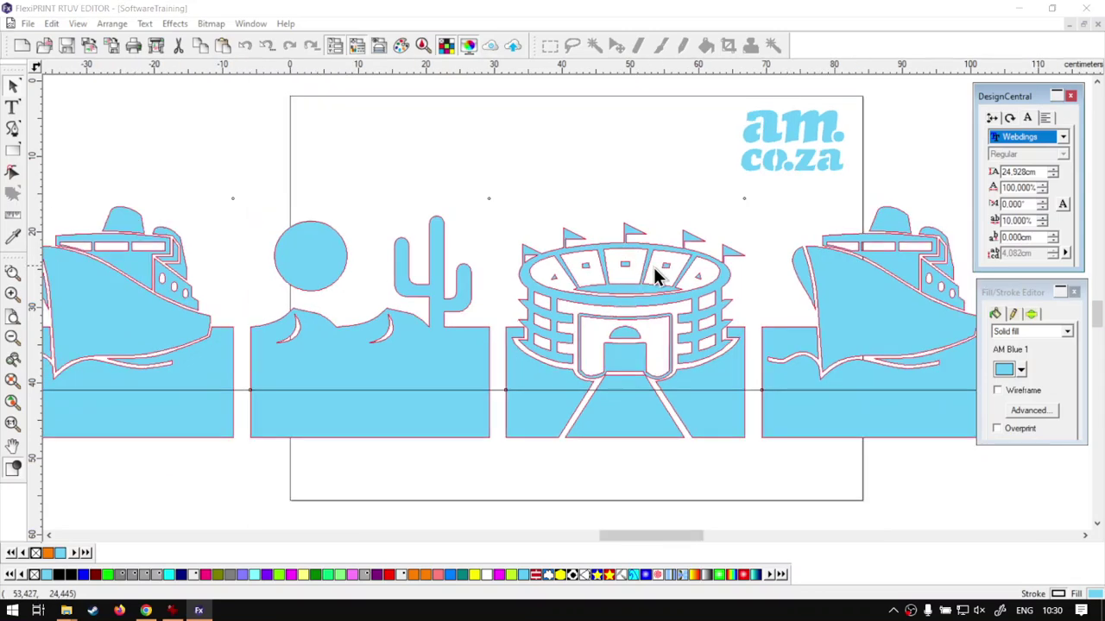
click(614, 192)
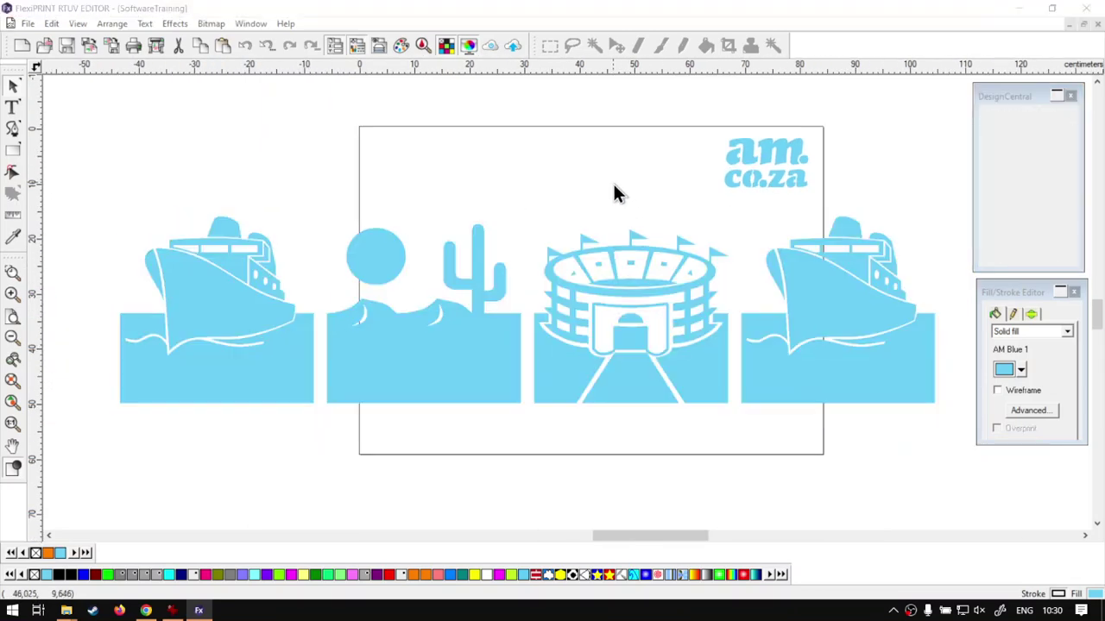
click(683, 357)
mouse_move(702, 365)
mouse_down()
mouse_move(515, 338)
mouse_move(713, 349)
mouse_move(719, 364)
mouse_up()
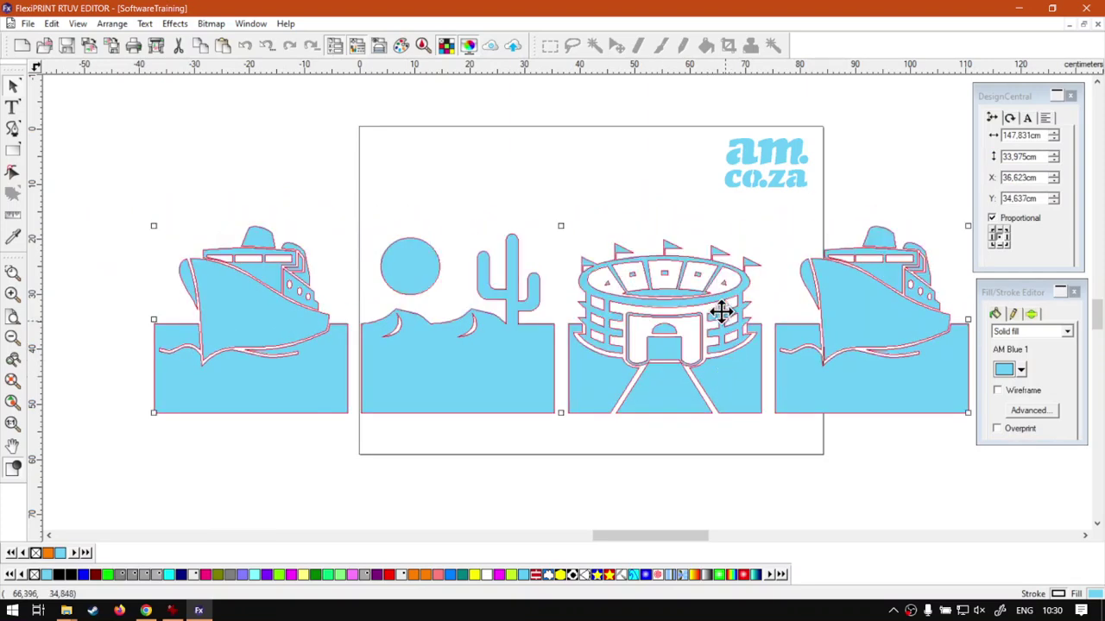
click(617, 176)
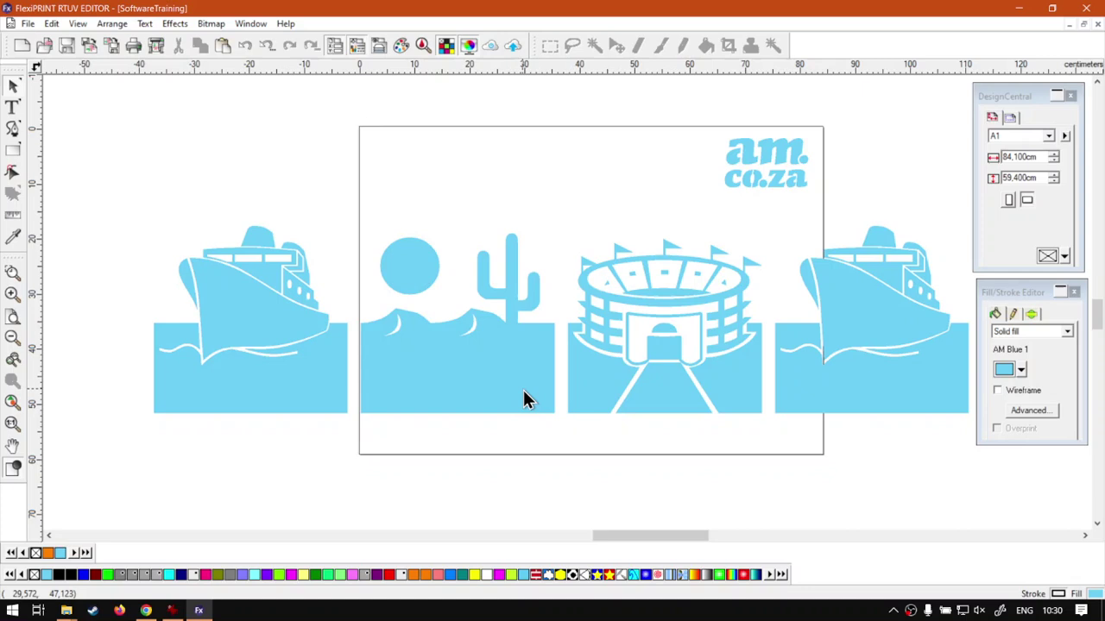
click(790, 387)
click(265, 154)
click(236, 256)
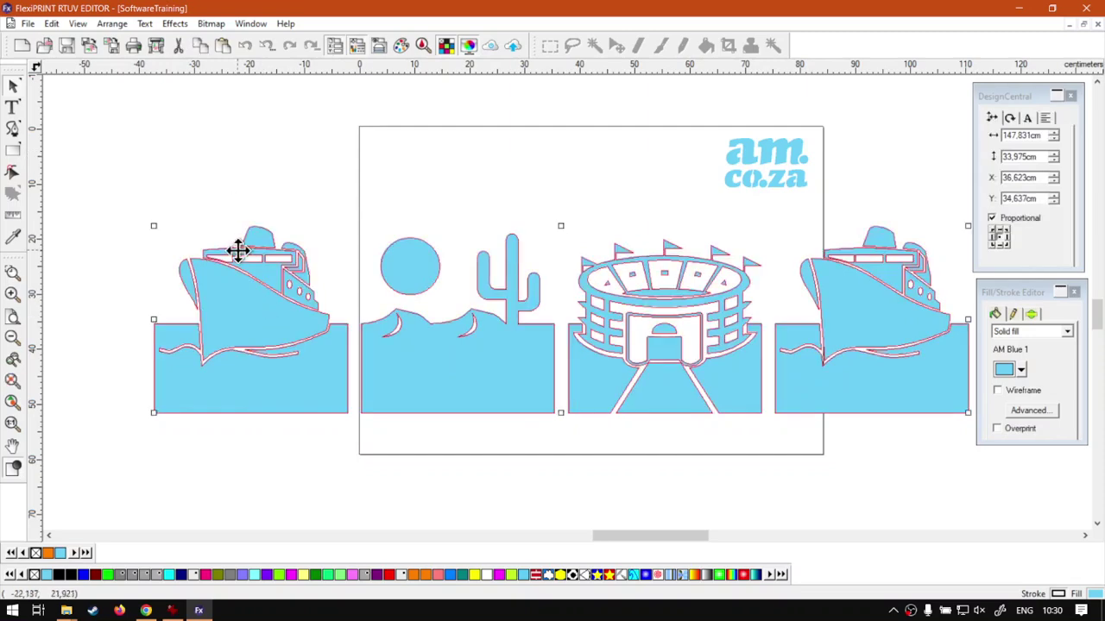
click(52, 23)
click(89, 325)
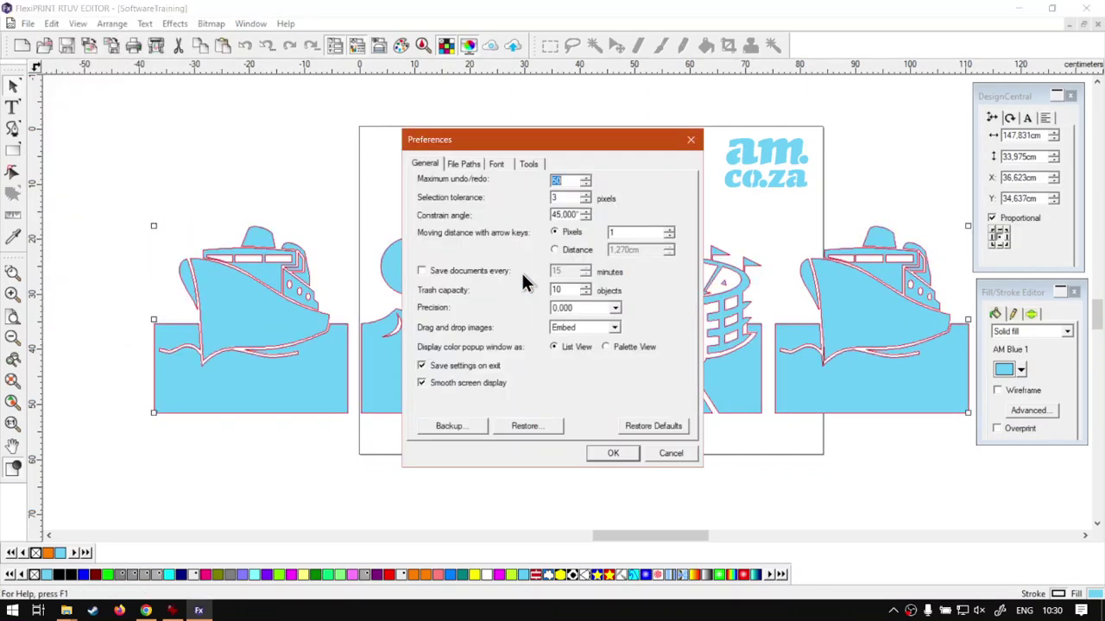
click(536, 164)
click(497, 164)
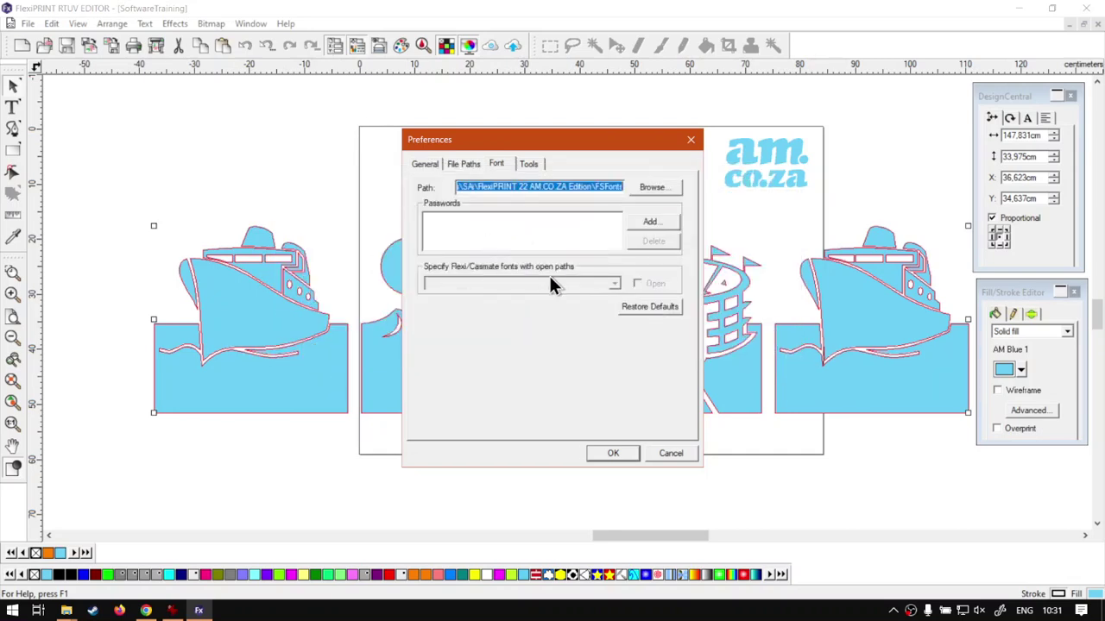
click(523, 192)
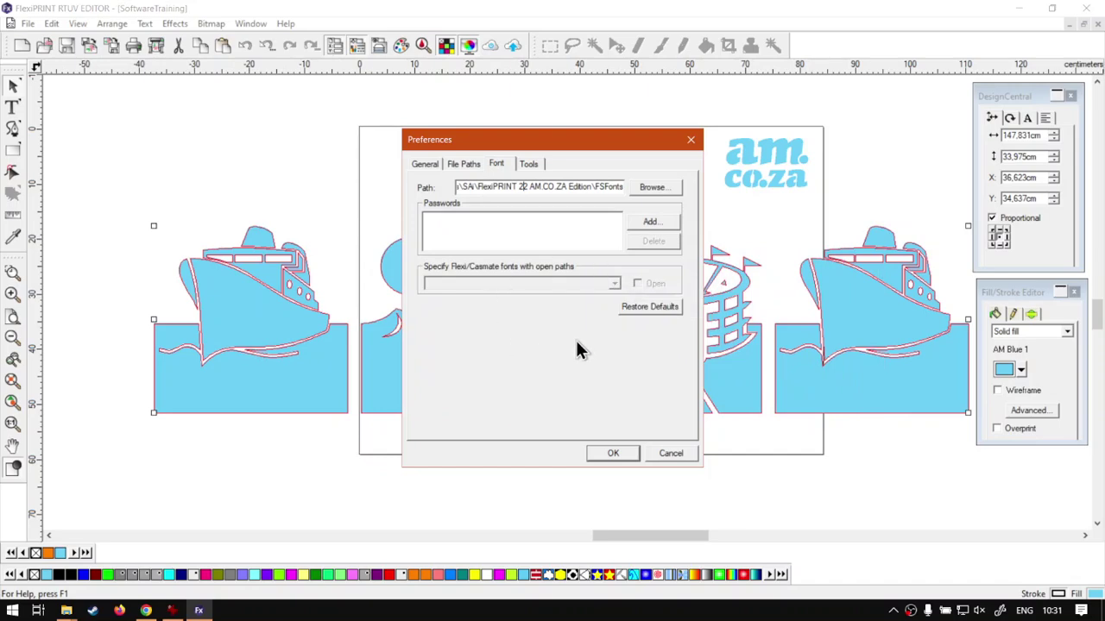
Step: Accept Preferences, nudge the pictogram row right and slightly up, then switch to Chrome
click(625, 453)
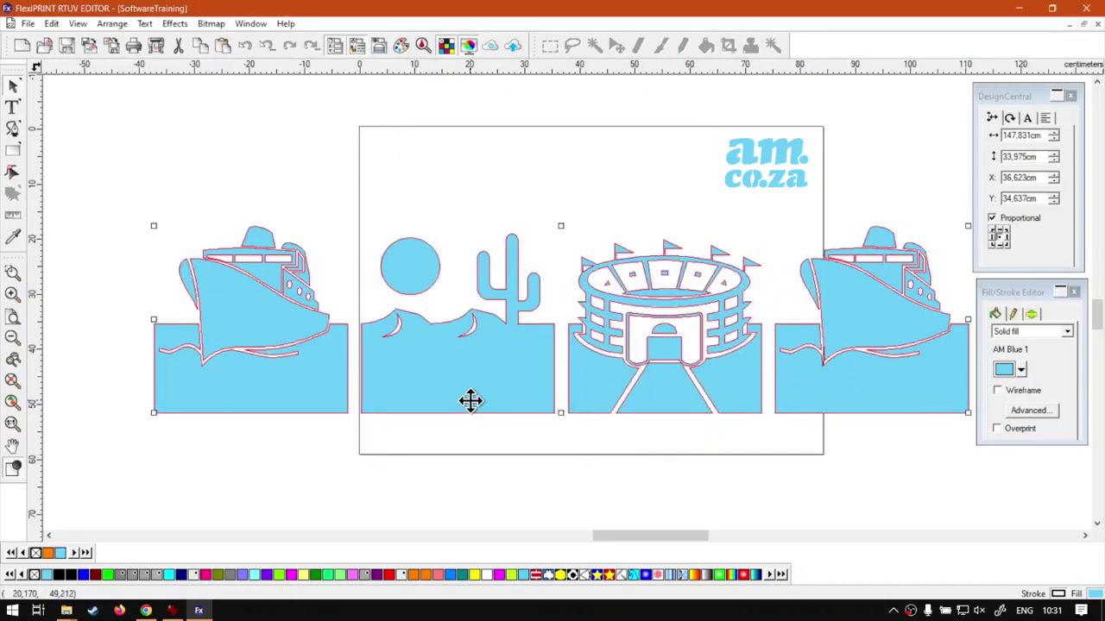
click(484, 484)
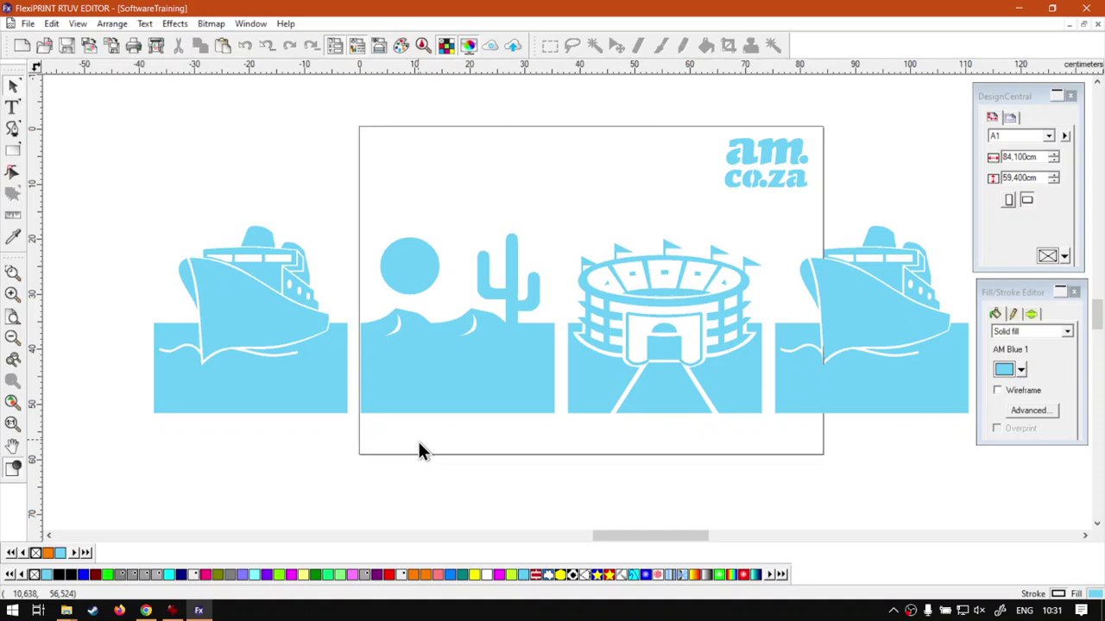
click(730, 383)
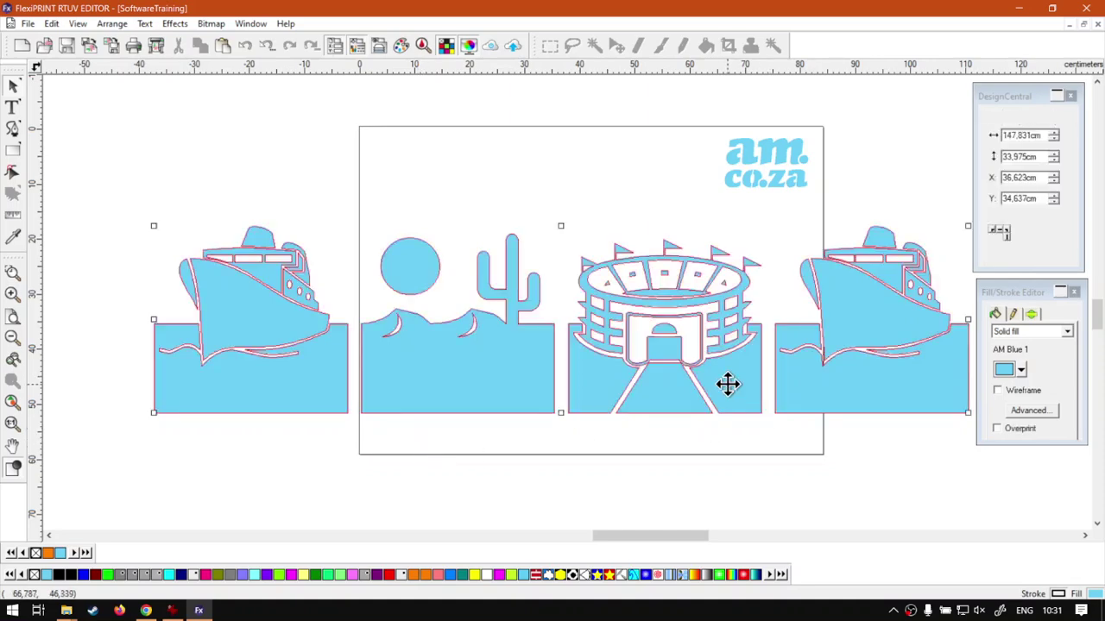
drag(730, 383, 762, 378)
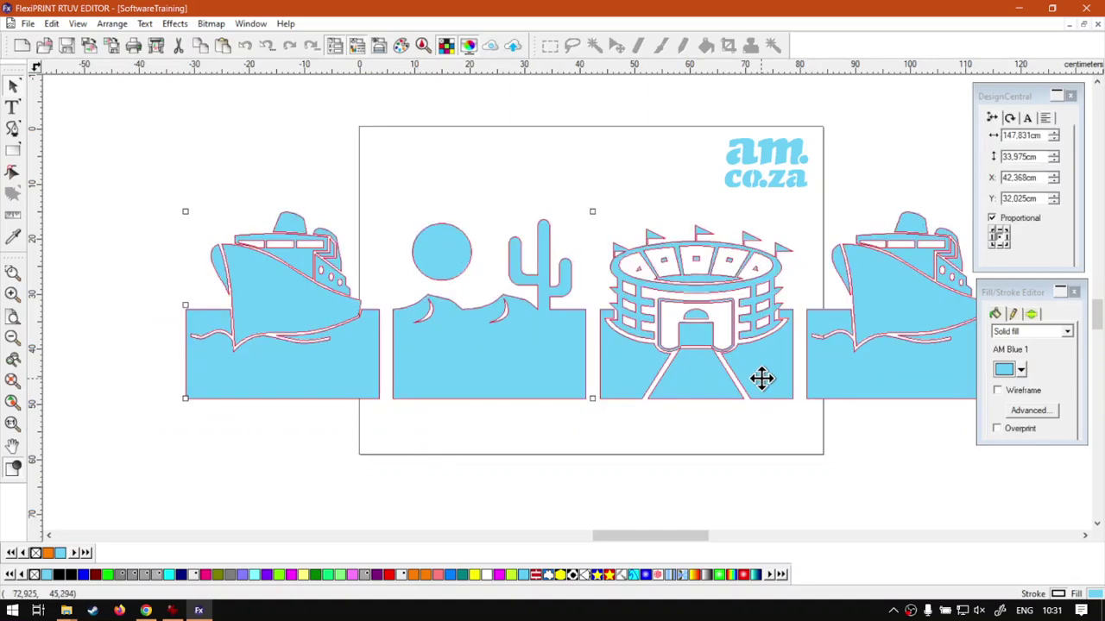
click(737, 452)
click(497, 536)
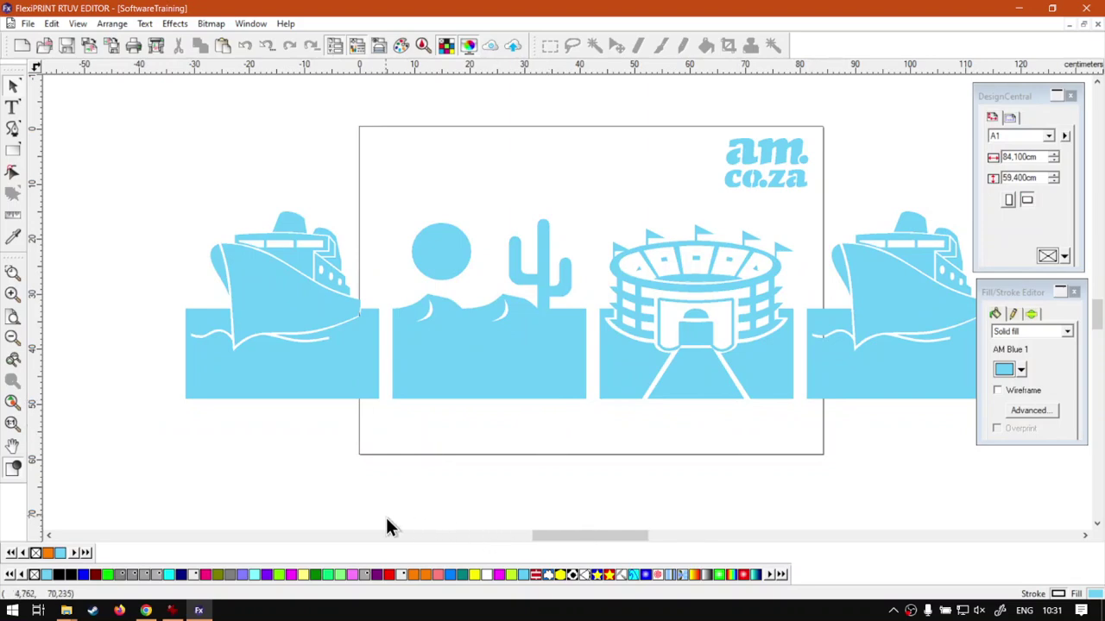
click(147, 610)
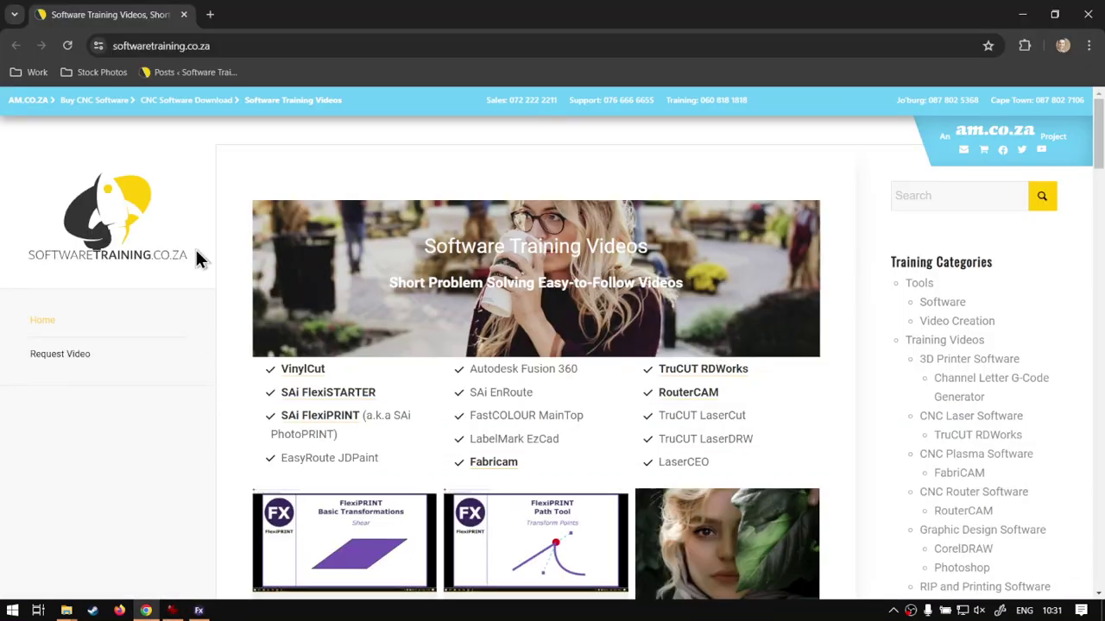